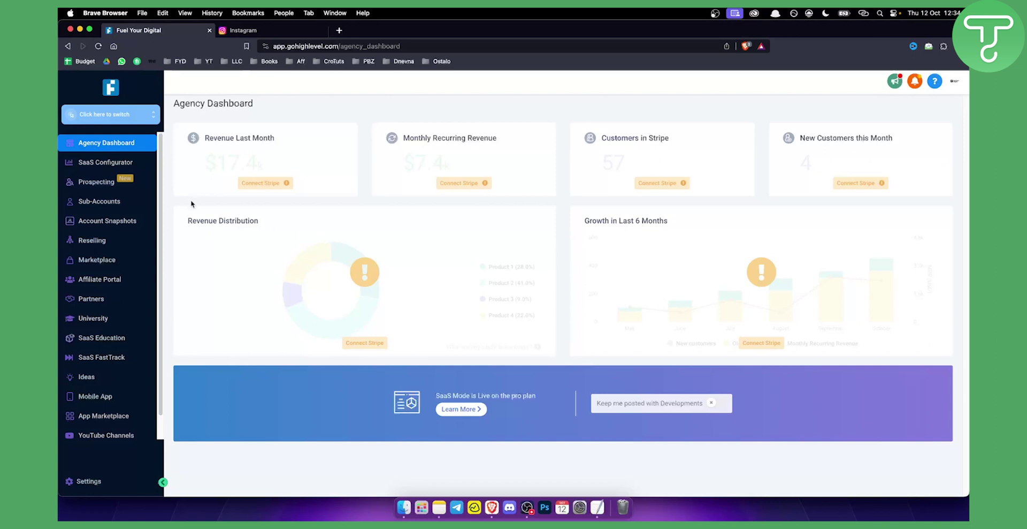
Switch into the Gold's Gym sub-account and open its Marketing Social Planner.
click(127, 117)
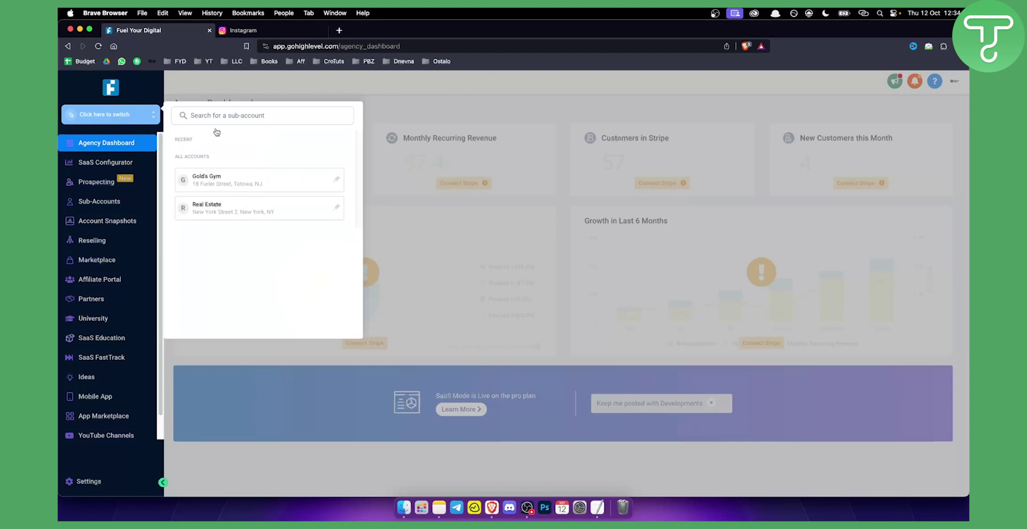
click(226, 180)
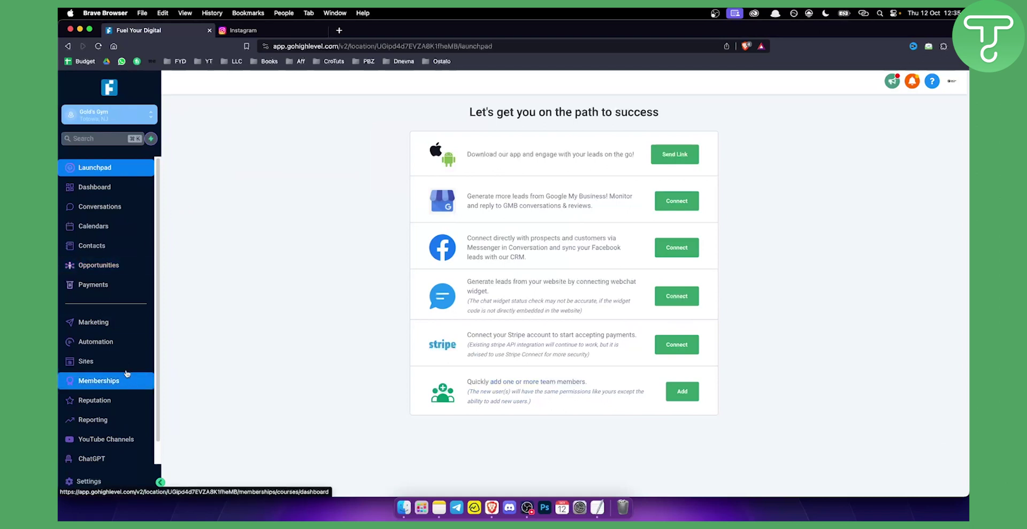
click(92, 337)
scroll(96, 329, down, 1)
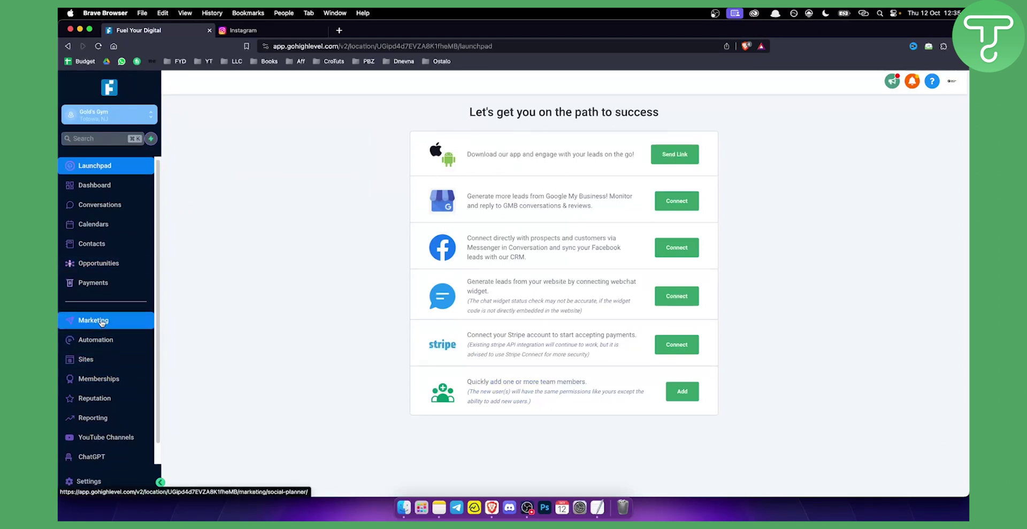
click(101, 322)
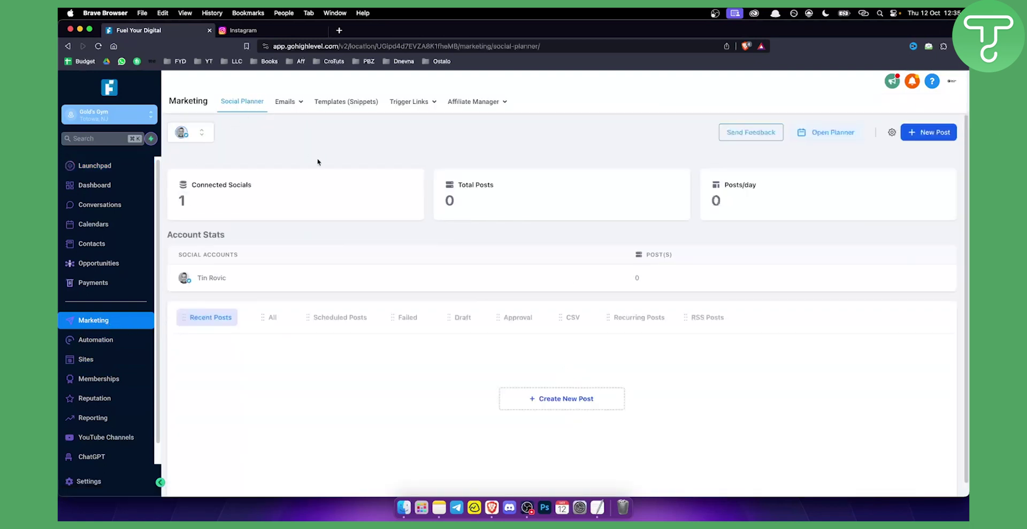
click(203, 135)
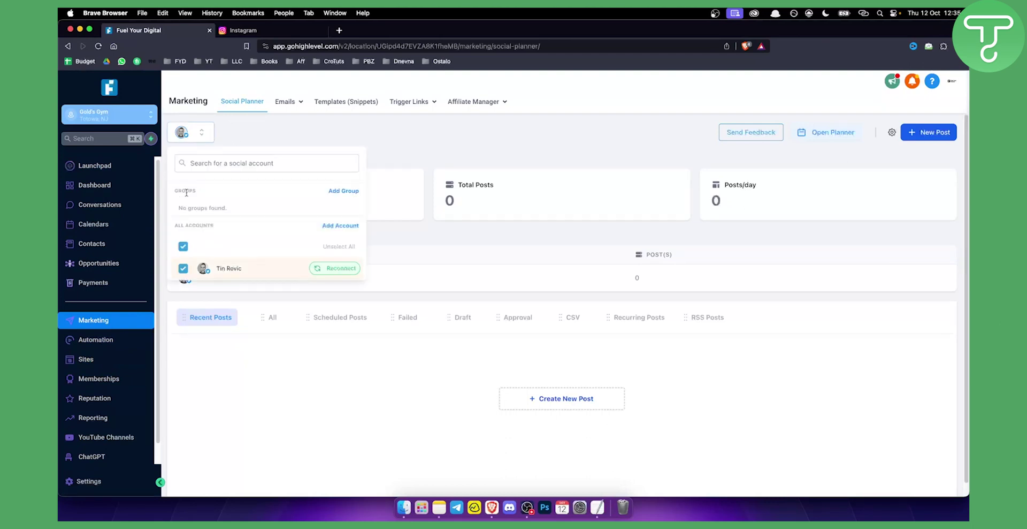
click(183, 268)
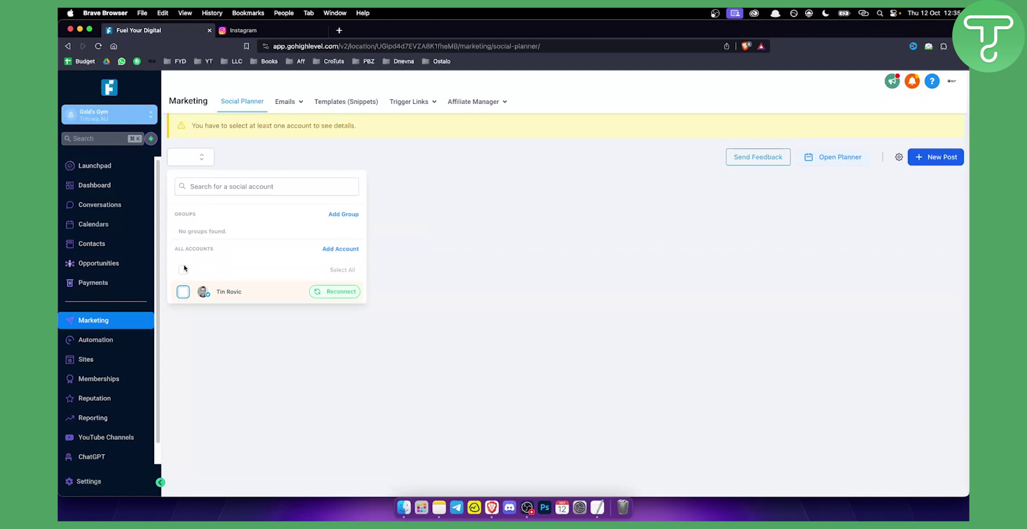
click(393, 220)
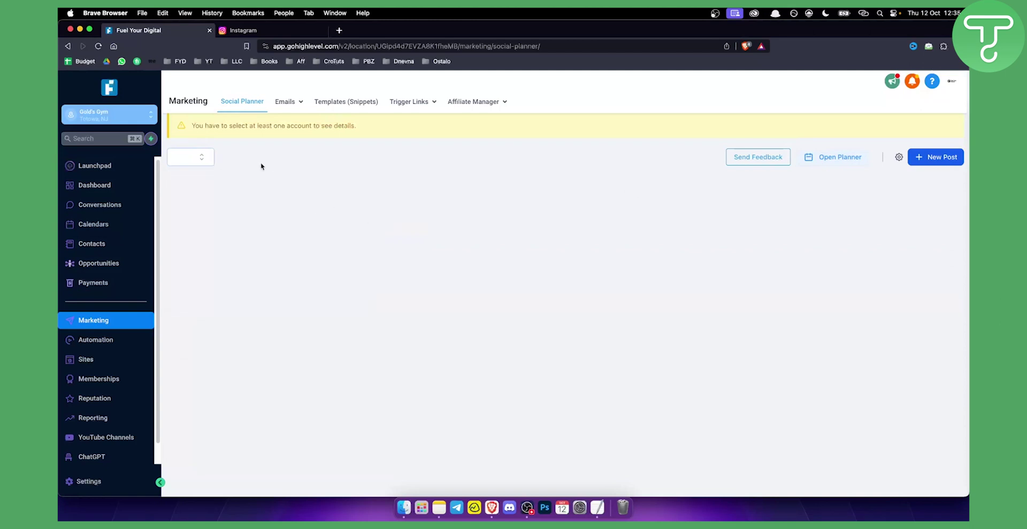
click(181, 160)
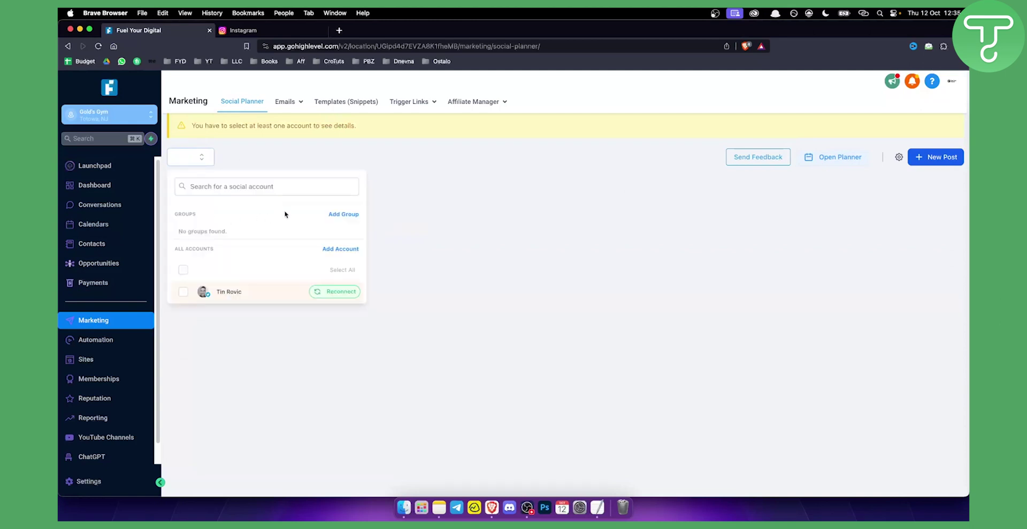
click(337, 249)
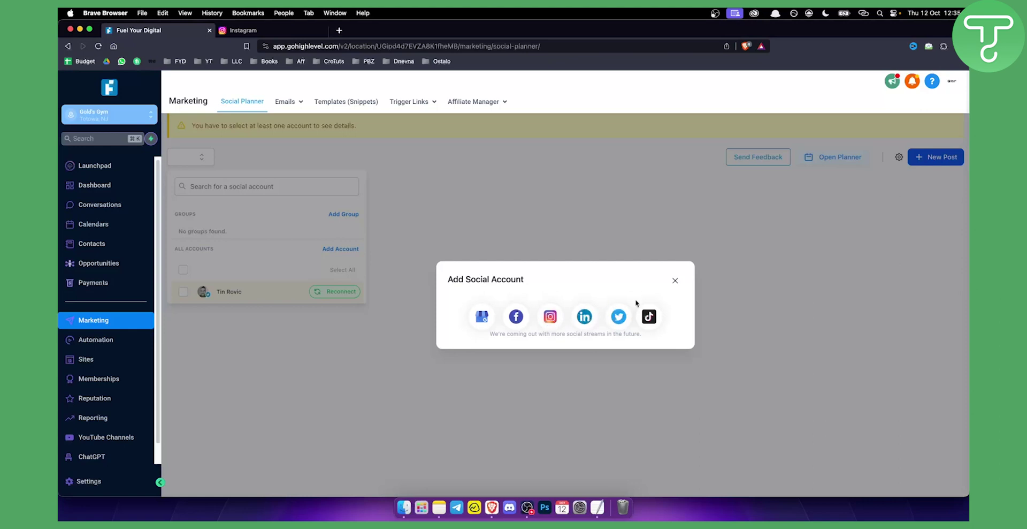
click(677, 281)
click(204, 162)
click(183, 291)
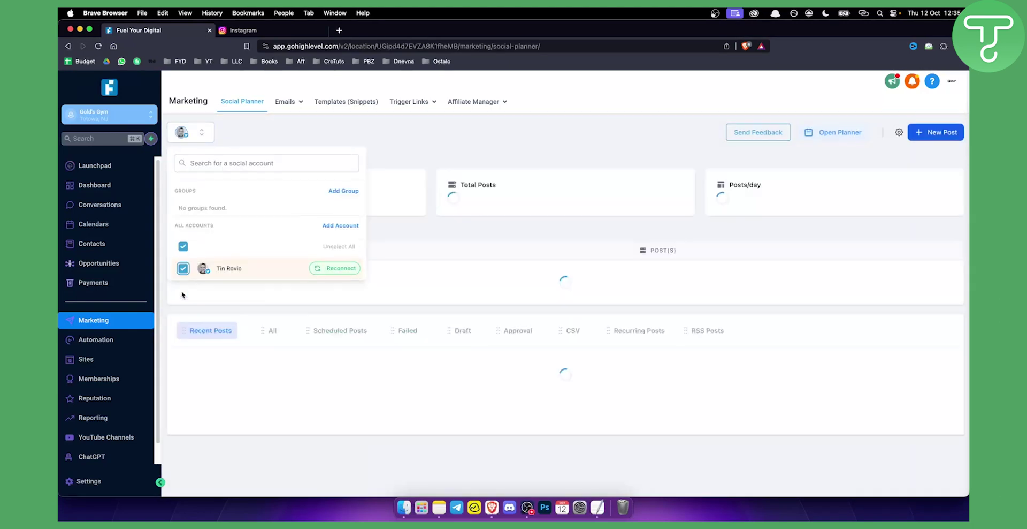
click(431, 222)
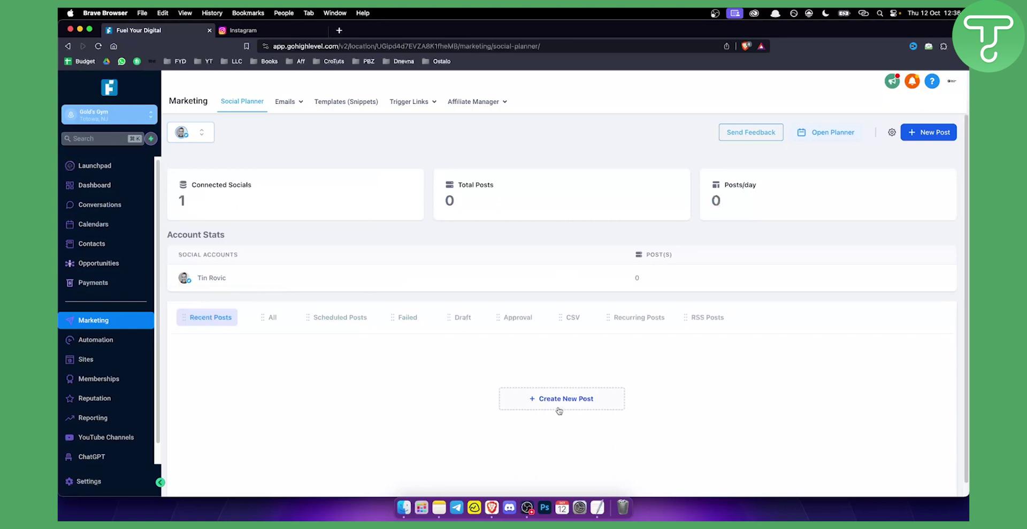
Check the October 2023 posting calendar, return to the overview, and show the New Post options.
click(827, 139)
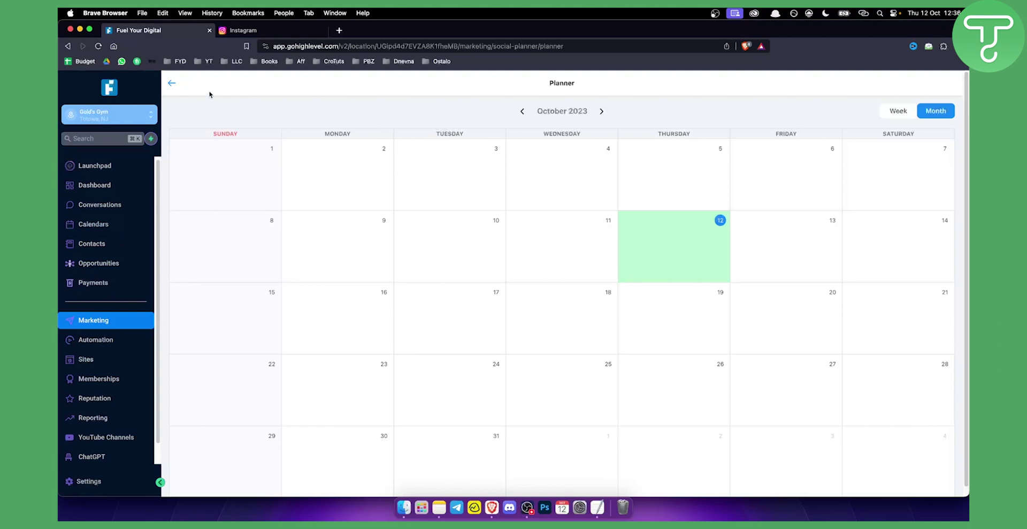
click(172, 83)
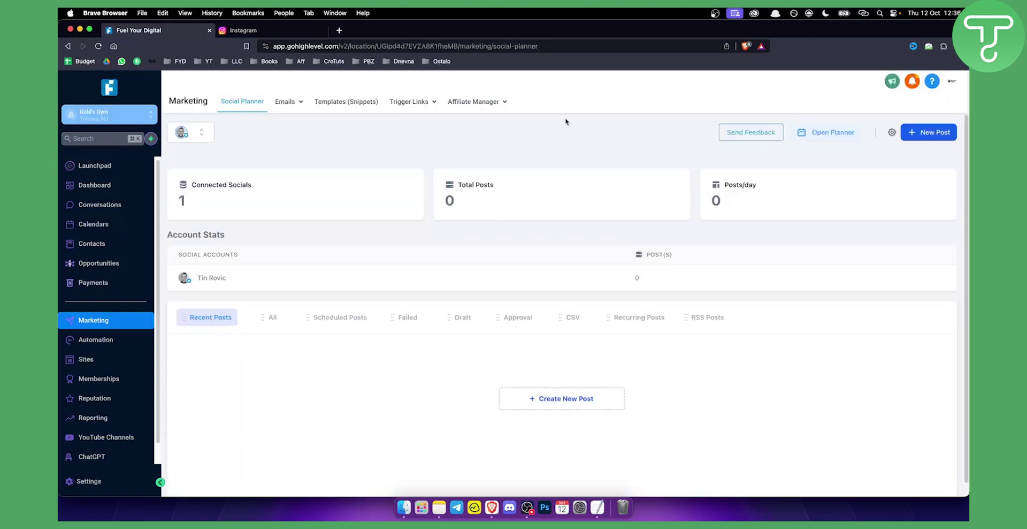
click(921, 137)
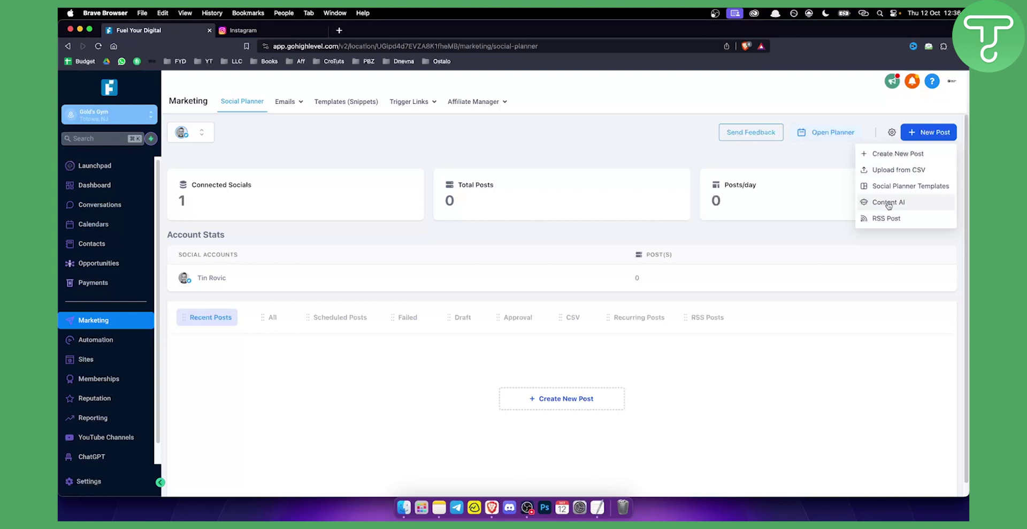
Start a Content AI post titled 'Top 3 meals for losing weight'.
click(890, 204)
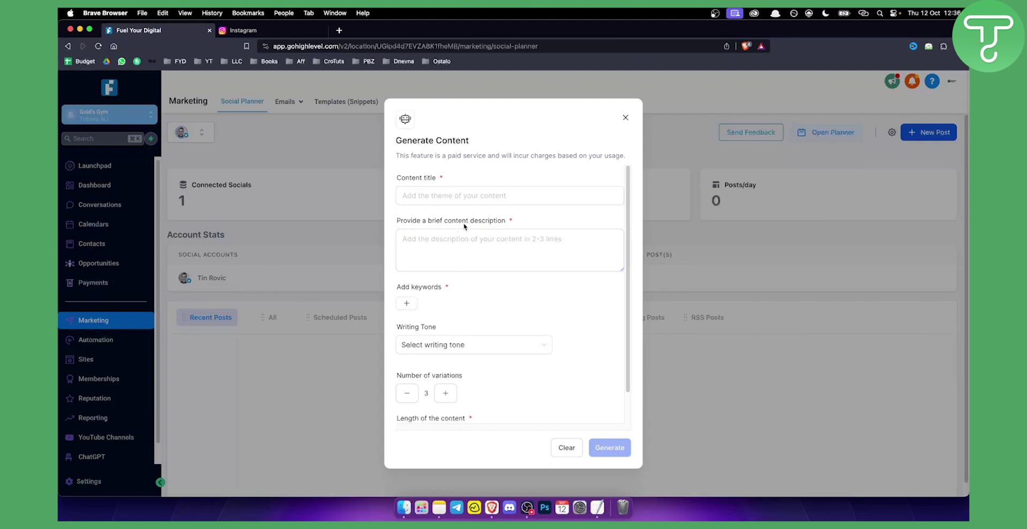
scroll(412, 300, down, 1)
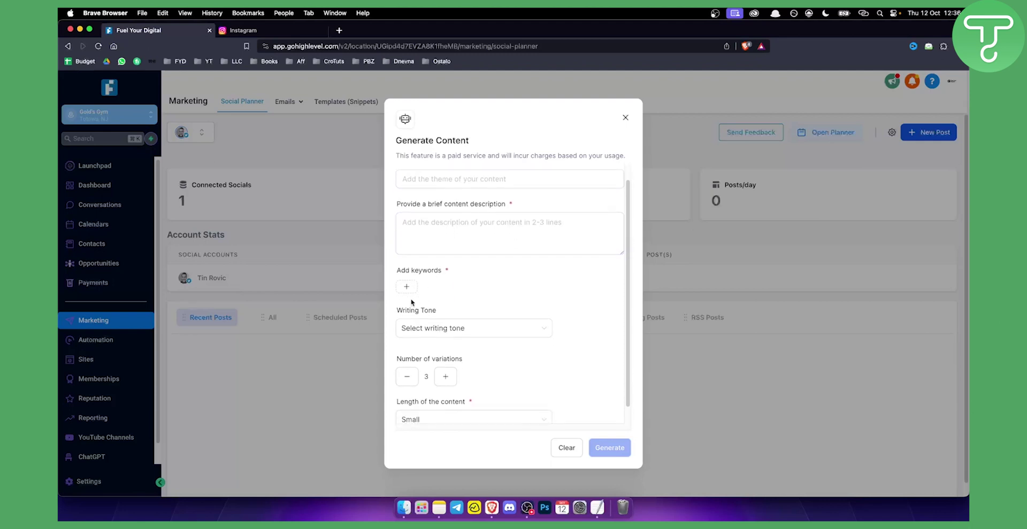
scroll(439, 236, up, 1)
click(435, 202)
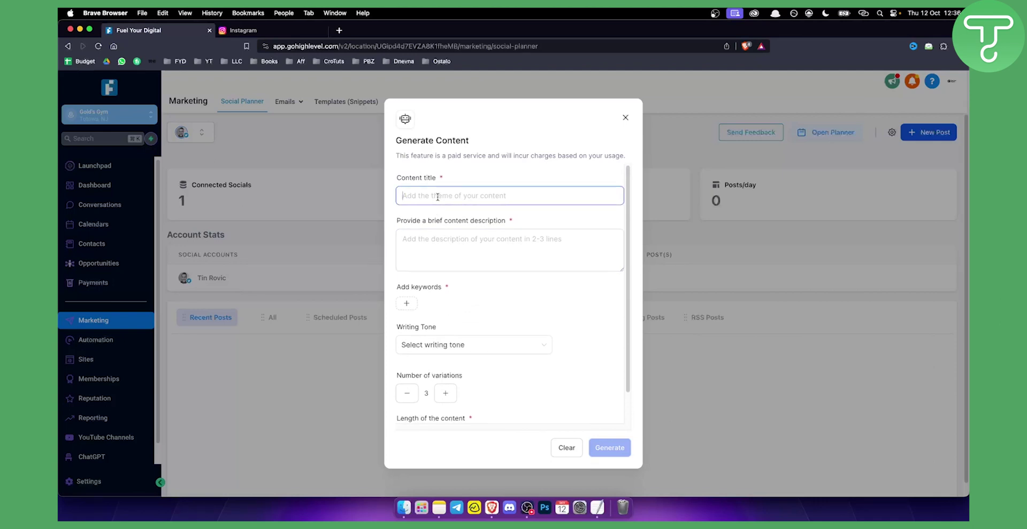
text(Top 3 meals )
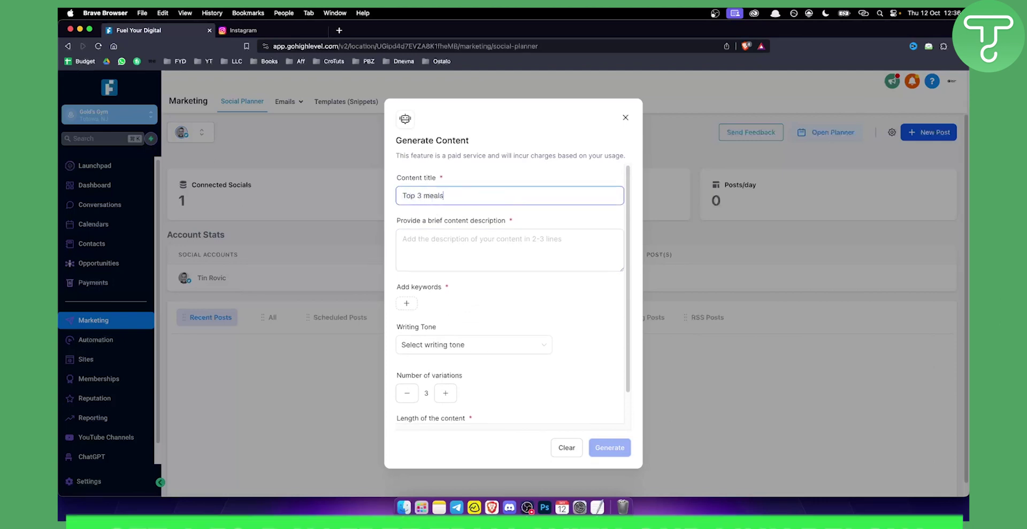
text(for losing weight)
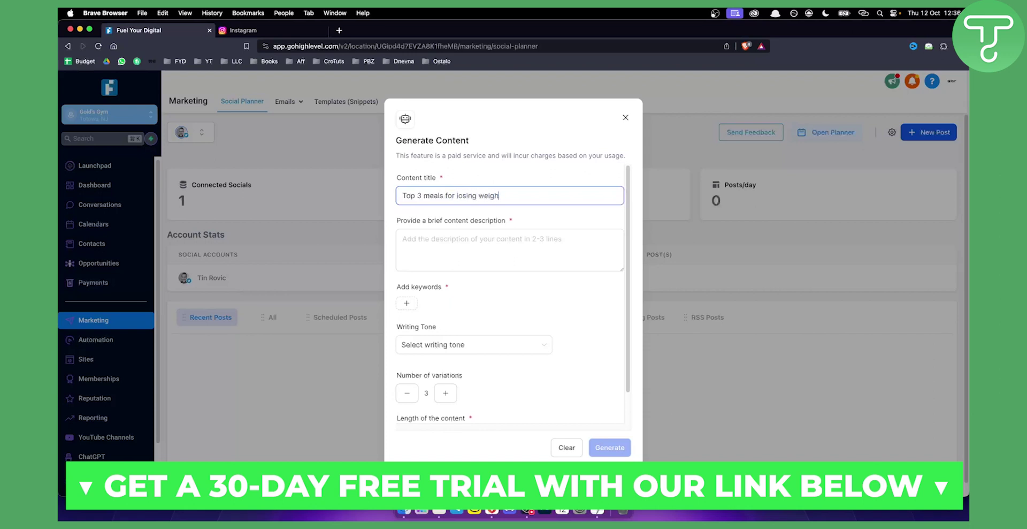
Copy the title 'Top 3 meals for losing weight' into the content description box.
triple_click(445, 196)
right_click(444, 195)
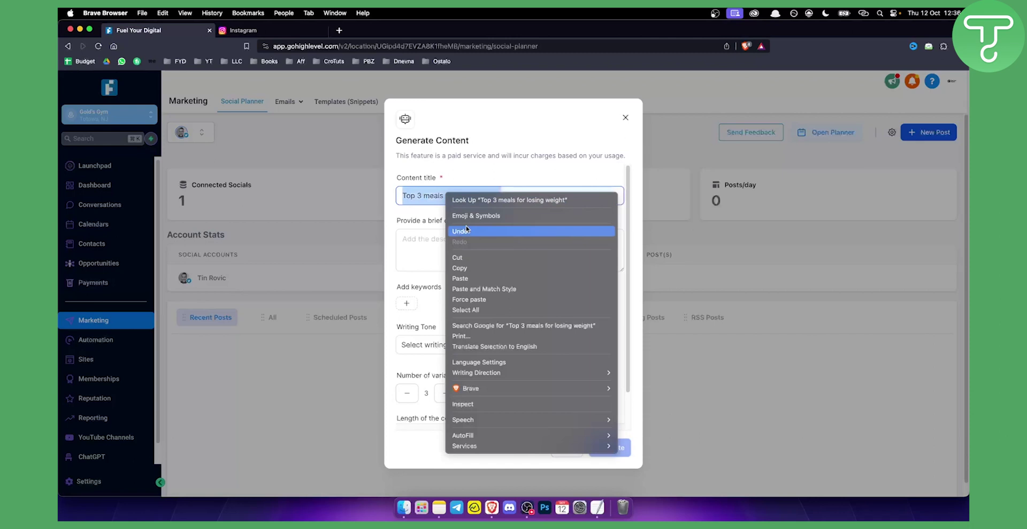
click(471, 267)
right_click(439, 258)
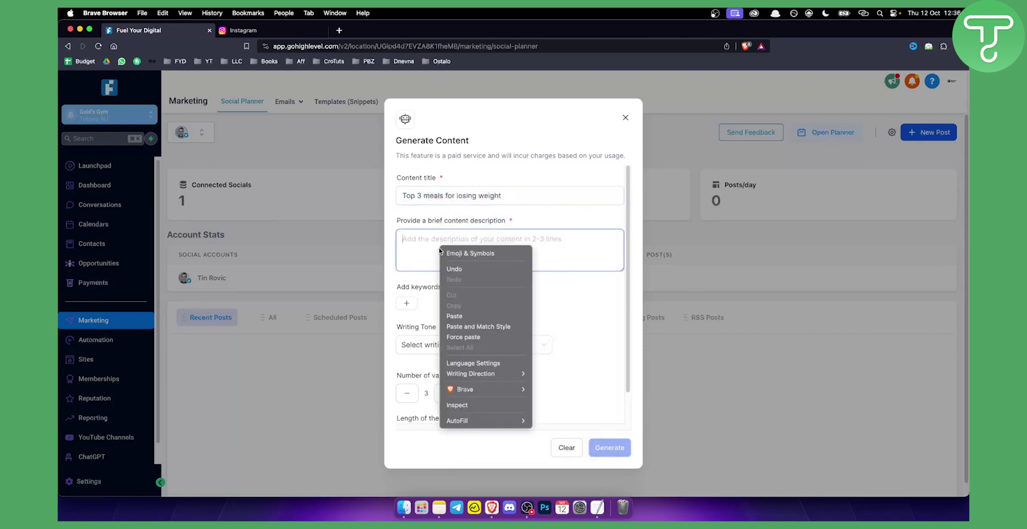
click(461, 315)
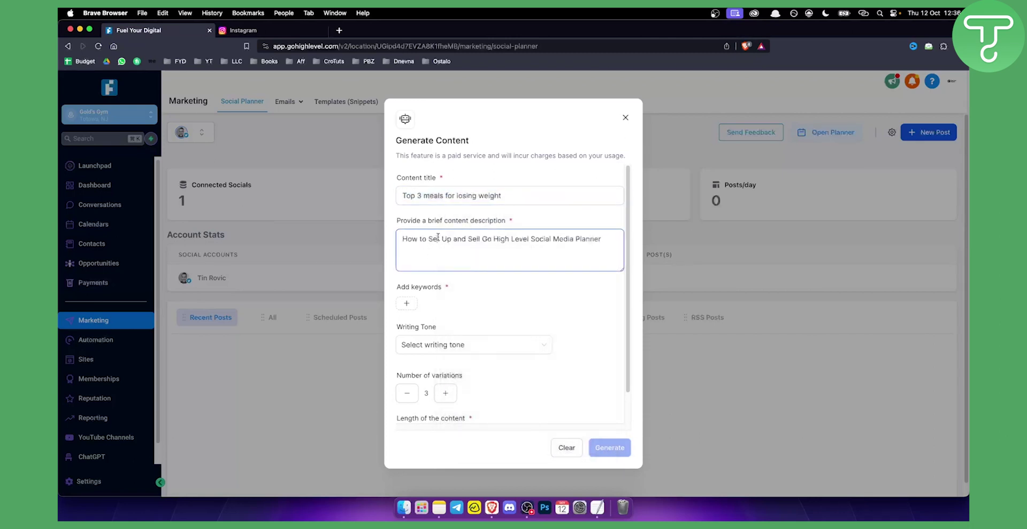
triple_click(437, 238)
key(BackSpace)
right_click(438, 236)
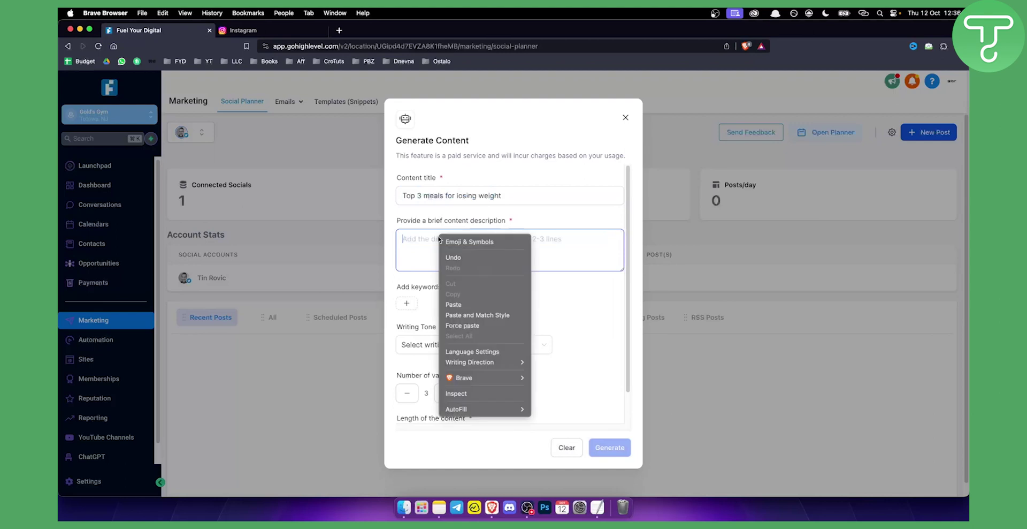
click(456, 198)
triple_click(456, 196)
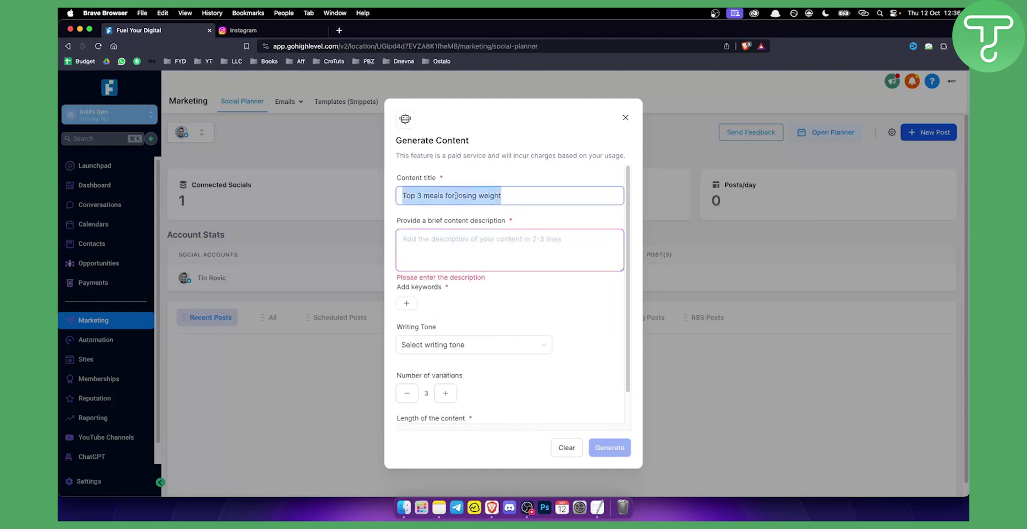
click(459, 251)
key(cmd+v)
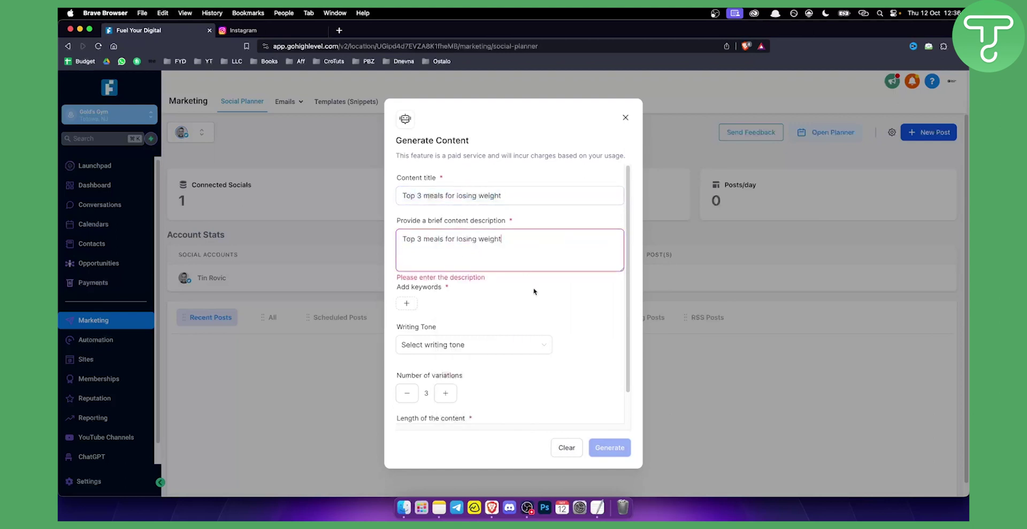
Add 'diet' as the content keyword.
click(410, 303)
text(fiotnes)
key(BackSpace)
key(BackSpace)
key(BackSpace)
key(BackSpace)
key(BackSpace)
key(BackSpace)
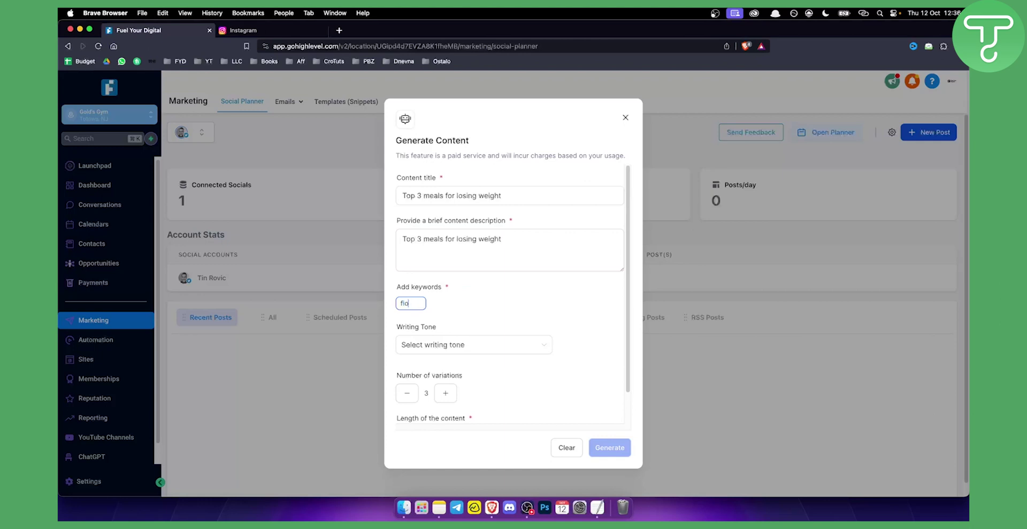
text(diet)
key(Return)
Set the writing tone to Sarcastic and generate the AI post variation.
click(488, 345)
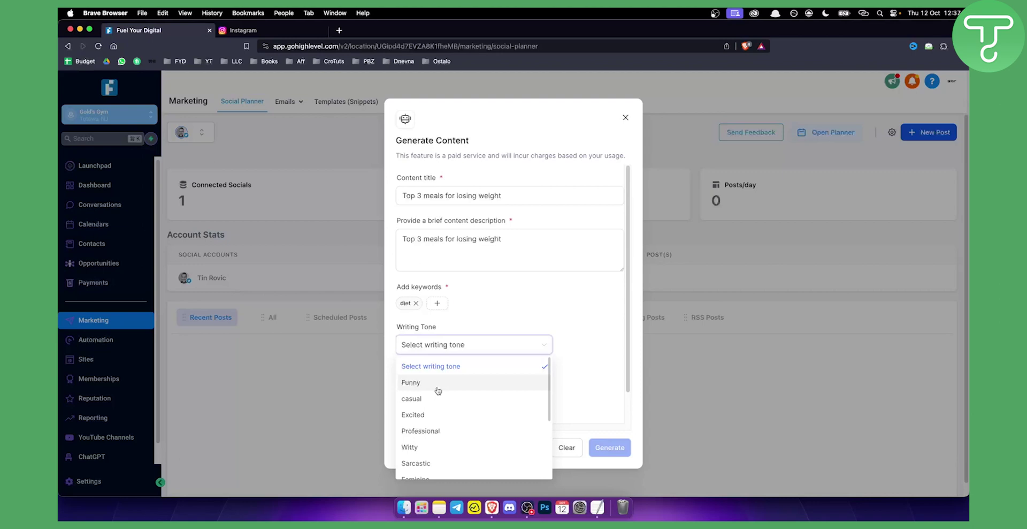
scroll(438, 393, down, 1)
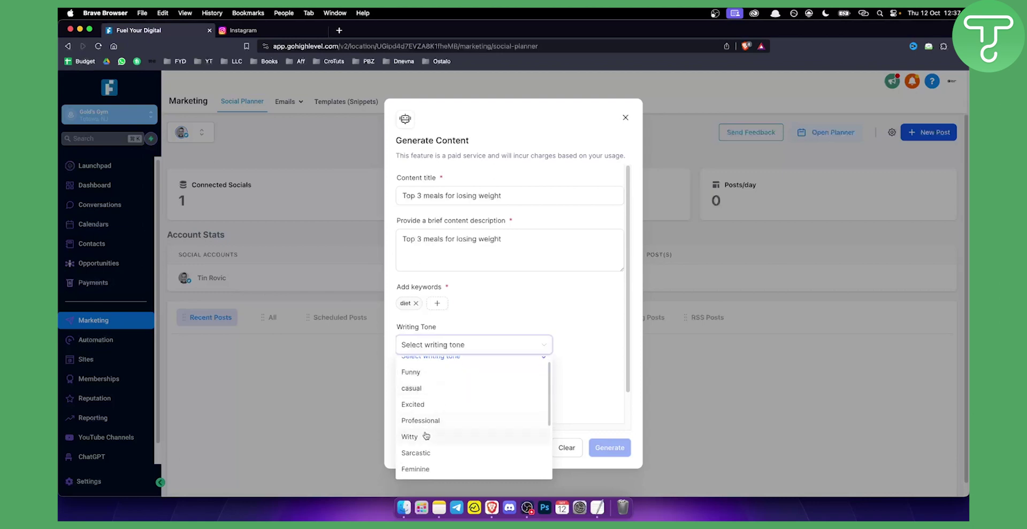
click(422, 454)
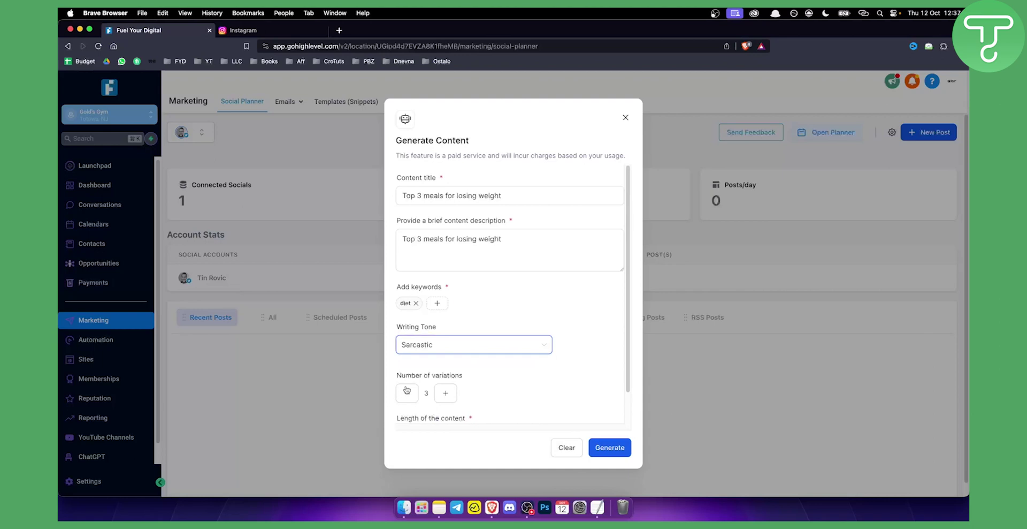
click(611, 450)
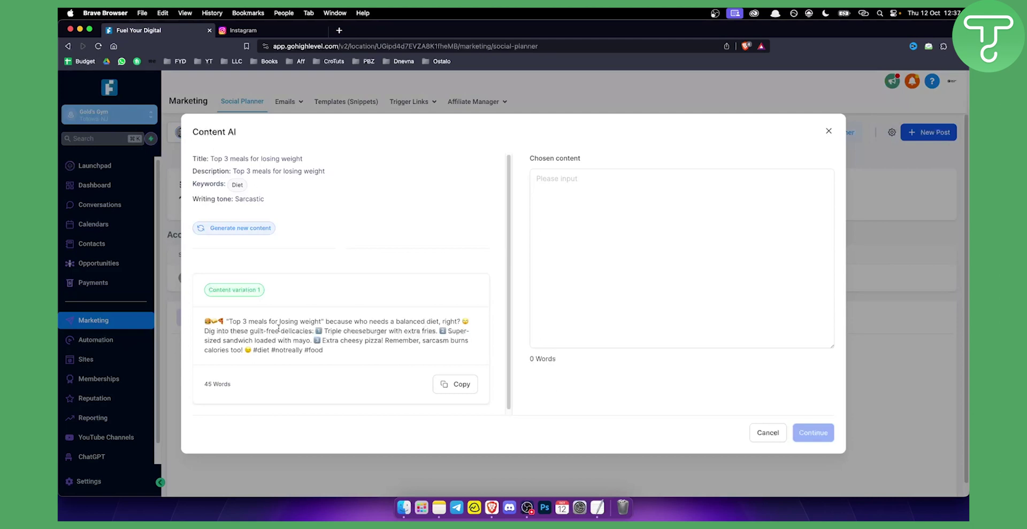
Use Content variation 1 as the chosen content and insert it into the New Social Post.
click(465, 388)
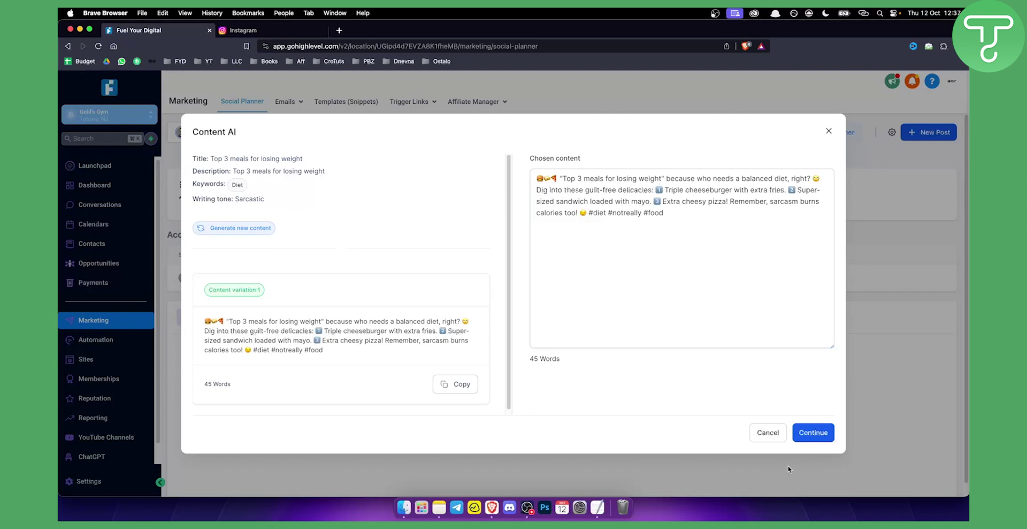
click(809, 440)
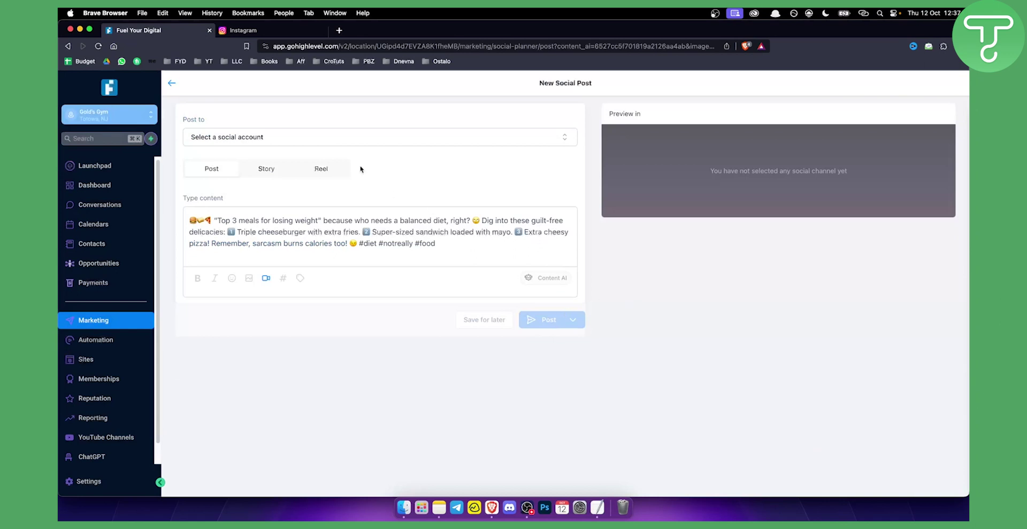
Glance at the social account list, then leave the post editor for the Social Planner overview.
click(348, 135)
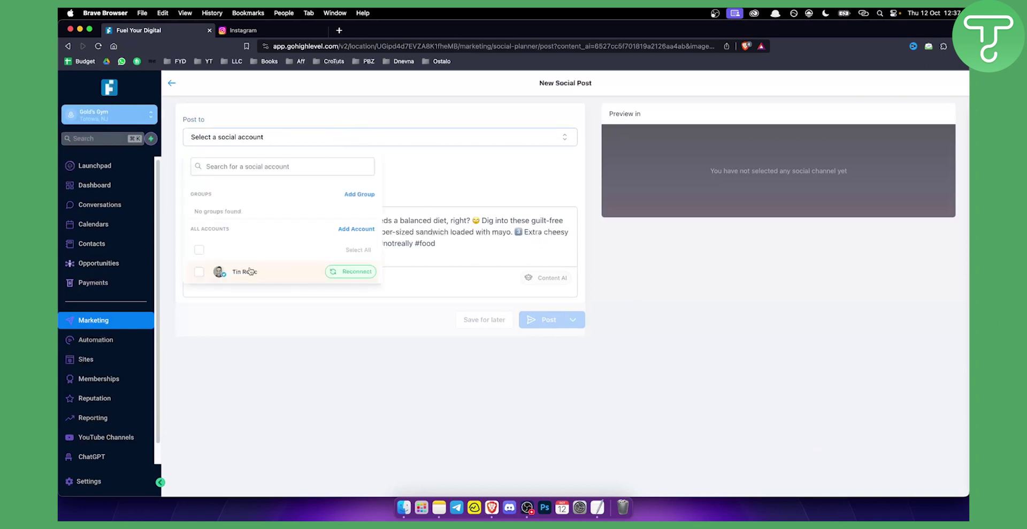
click(394, 186)
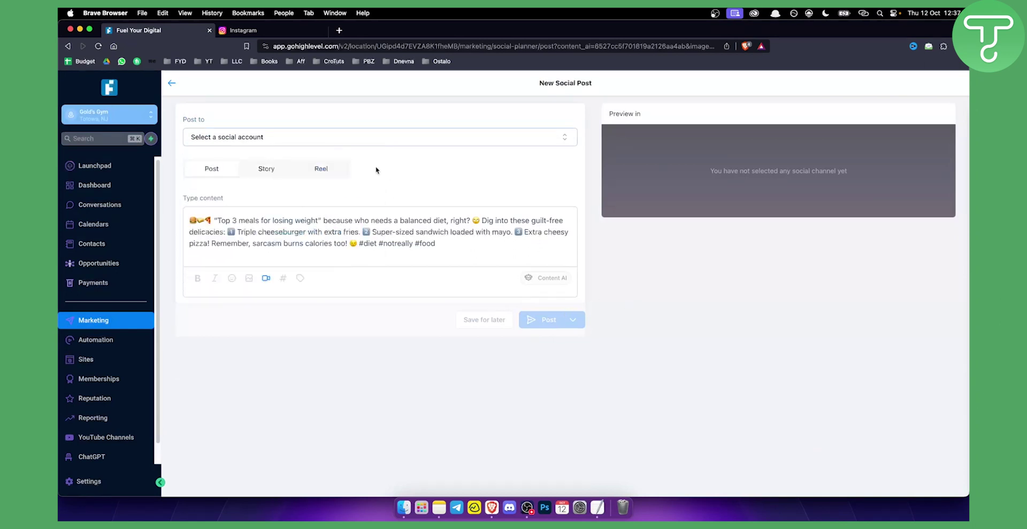
click(171, 83)
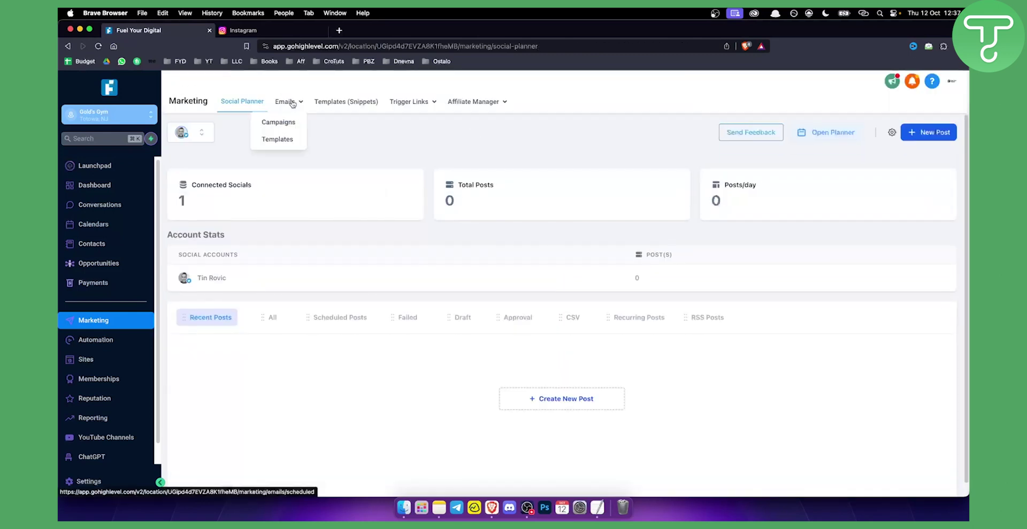
Visit Templates (Snippets), return to Social Planner, and open Add Account in the account selector.
click(338, 105)
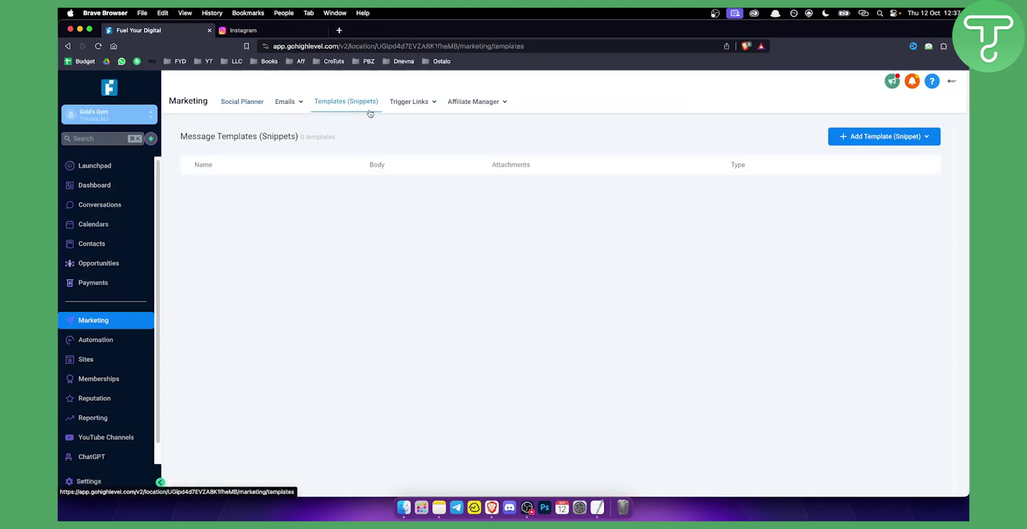
click(241, 103)
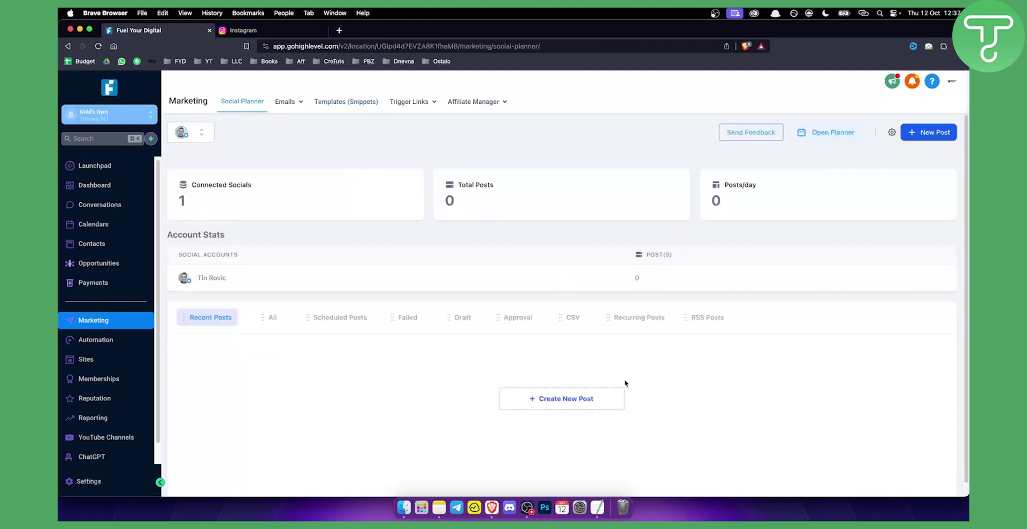
click(204, 138)
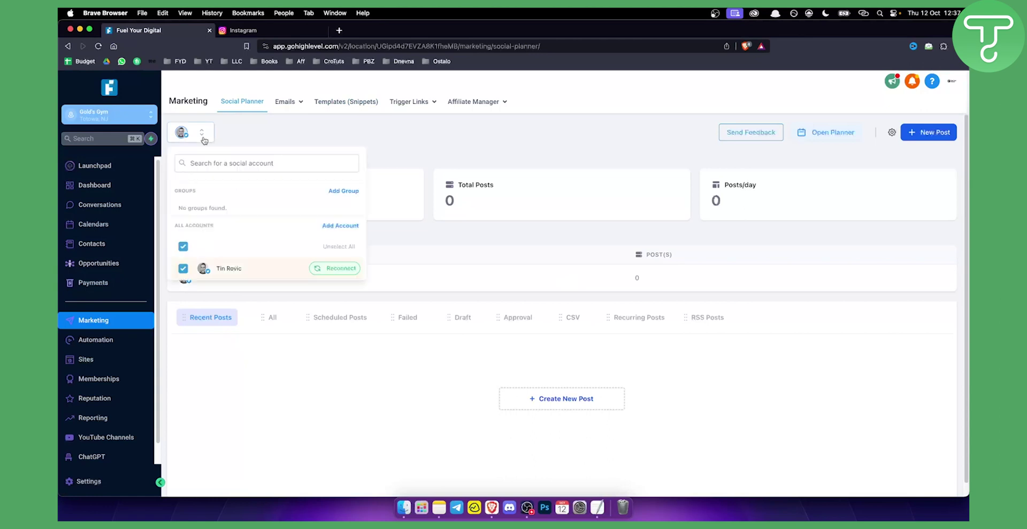
click(337, 226)
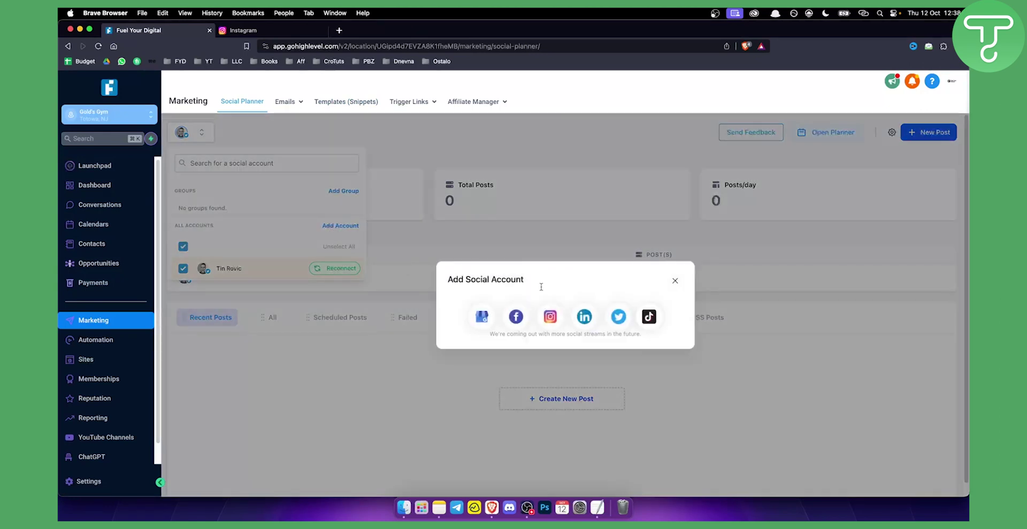
Cancel the Instagram Business Account connection and switch to the Instagram browser tab.
click(551, 317)
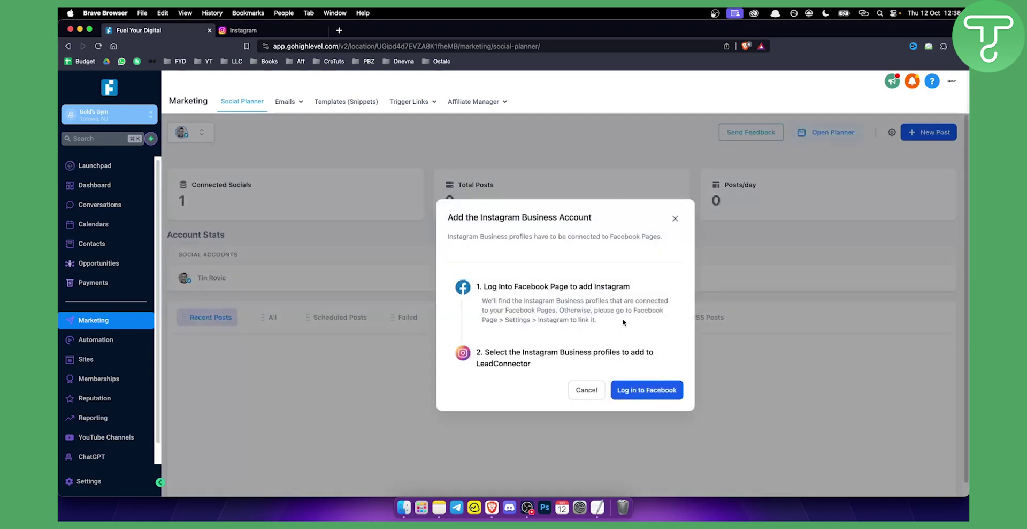
click(675, 219)
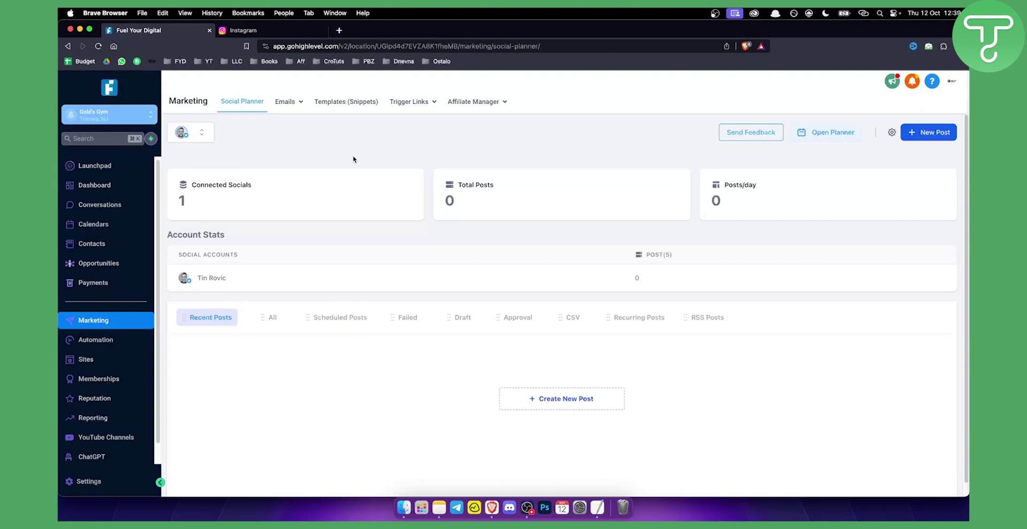
click(278, 32)
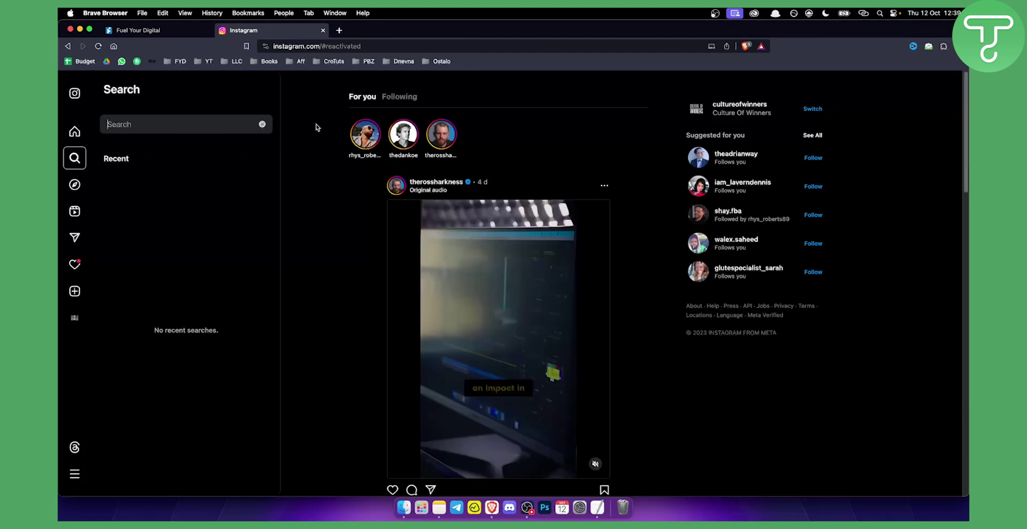
Search Instagram for #realestateagent and open the hashtag's results page.
text(r)
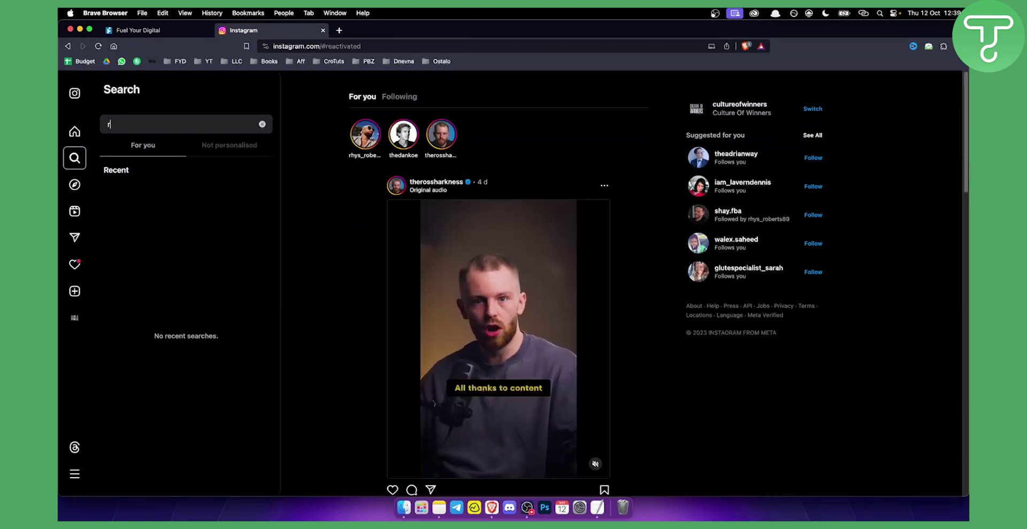
text(eal  es)
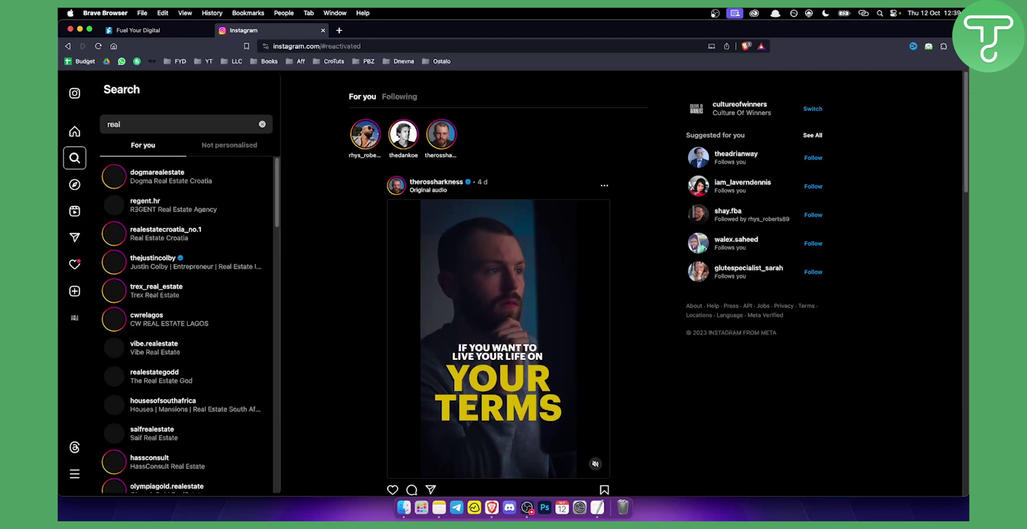
key(BackSpace)
key(BackSpace)
key(BackSpace)
key(BackSpace)
key(BackSpace)
key(BackSpace)
key(BackSpace)
text(#realestat)
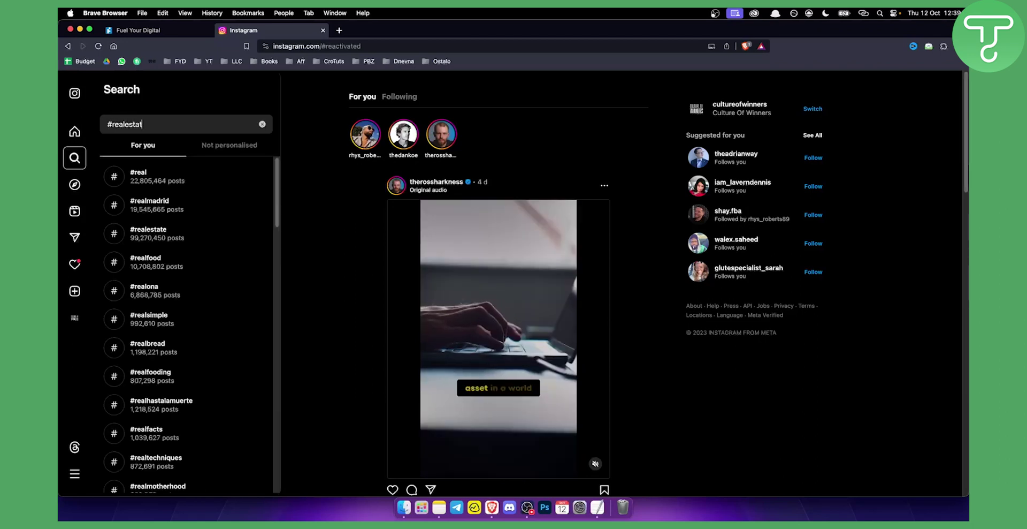
text(eagent)
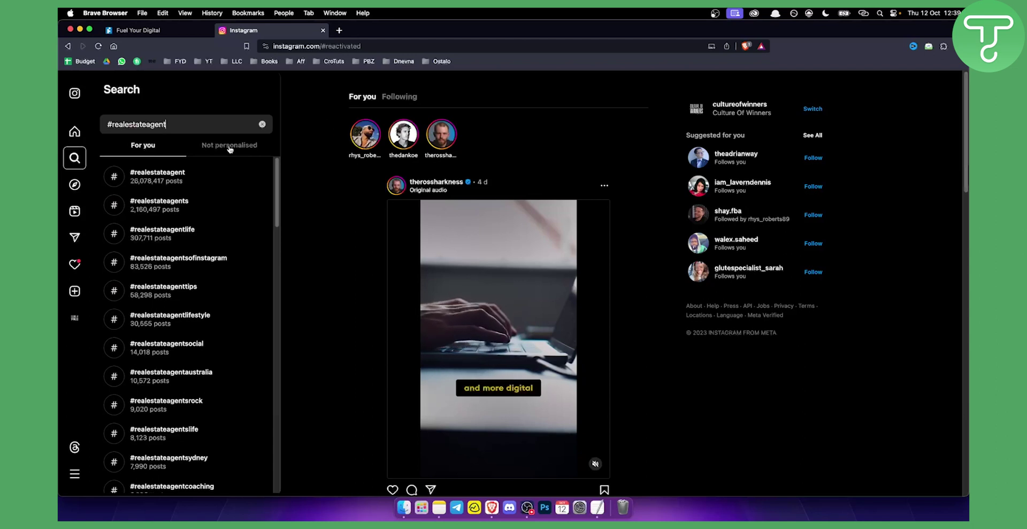
click(171, 177)
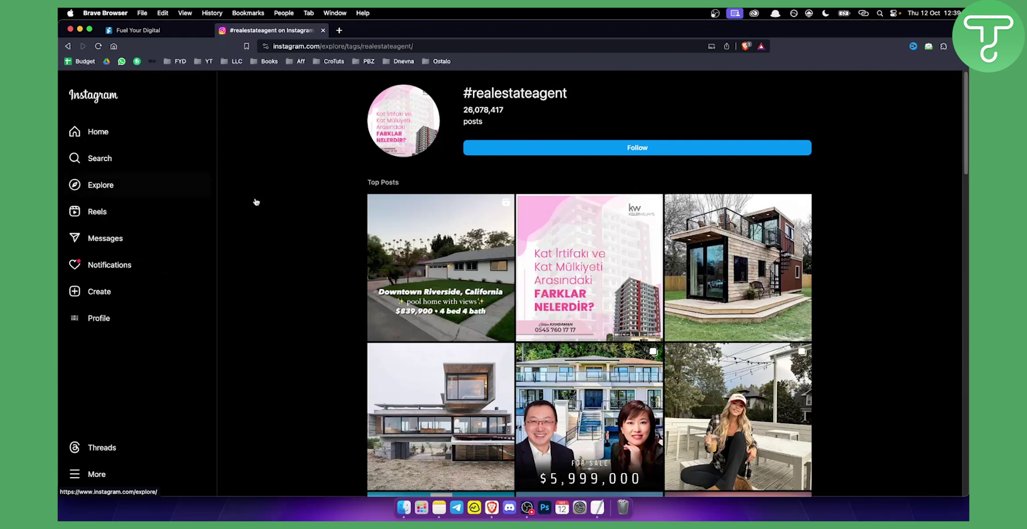
Open the top post of the woman on the deck and go to the poster's profile.
scroll(351, 247, down, 2)
scroll(443, 216, down, 1)
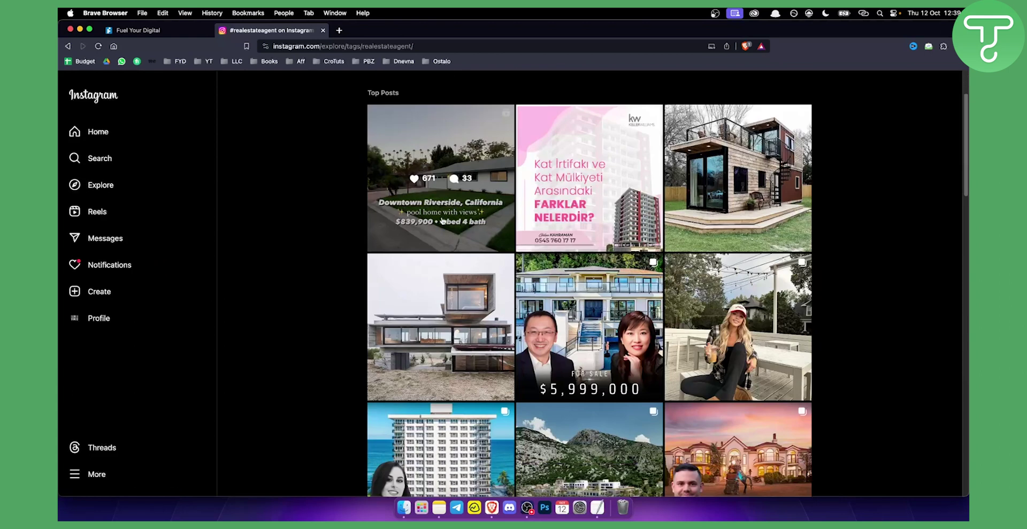
scroll(481, 316, down, 2)
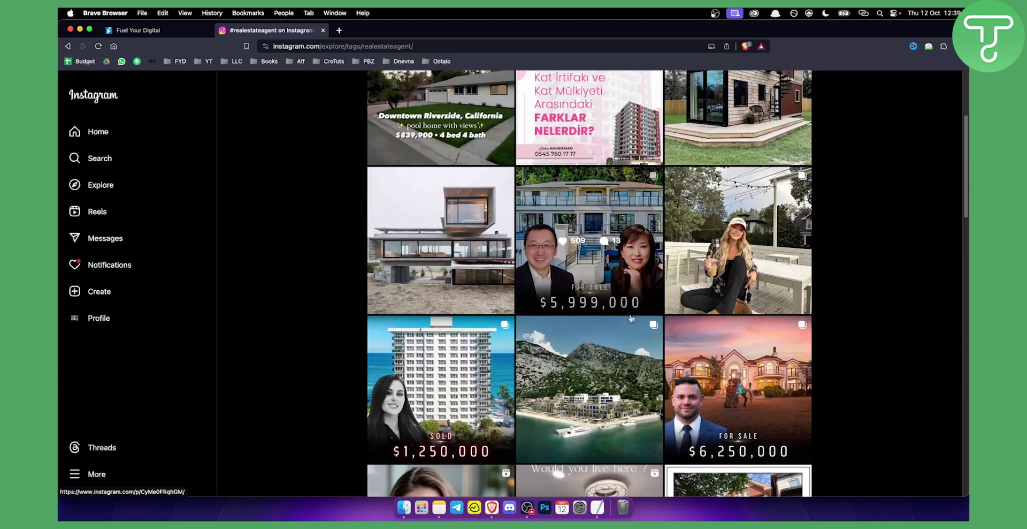
click(690, 238)
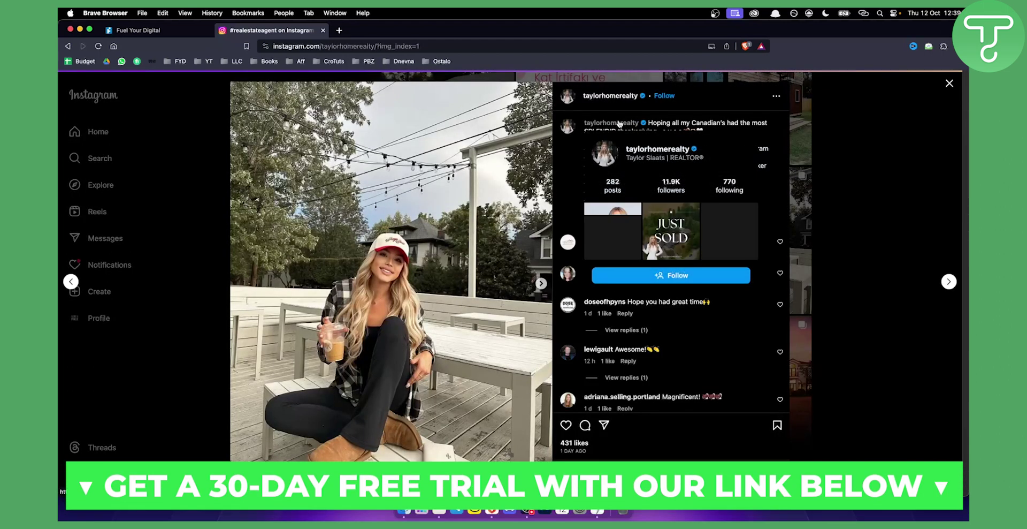
click(619, 124)
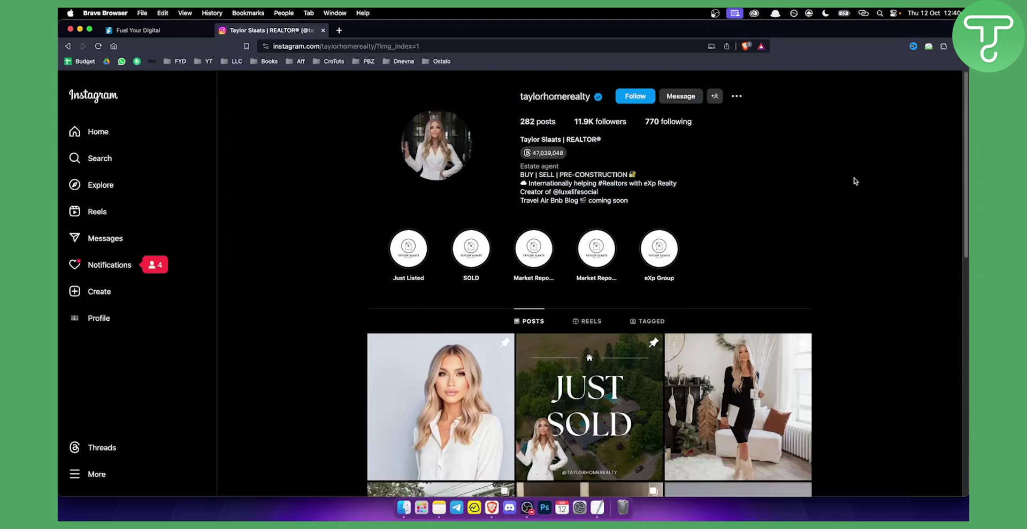
Bring the DM Strategy note in front of the realtor's Instagram profile.
click(602, 504)
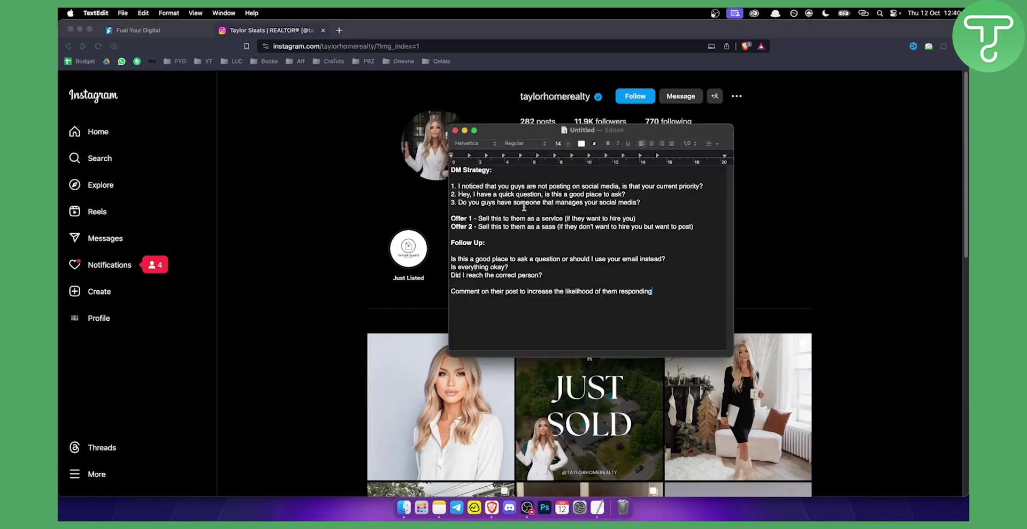
drag(627, 202, 645, 201)
click(645, 202)
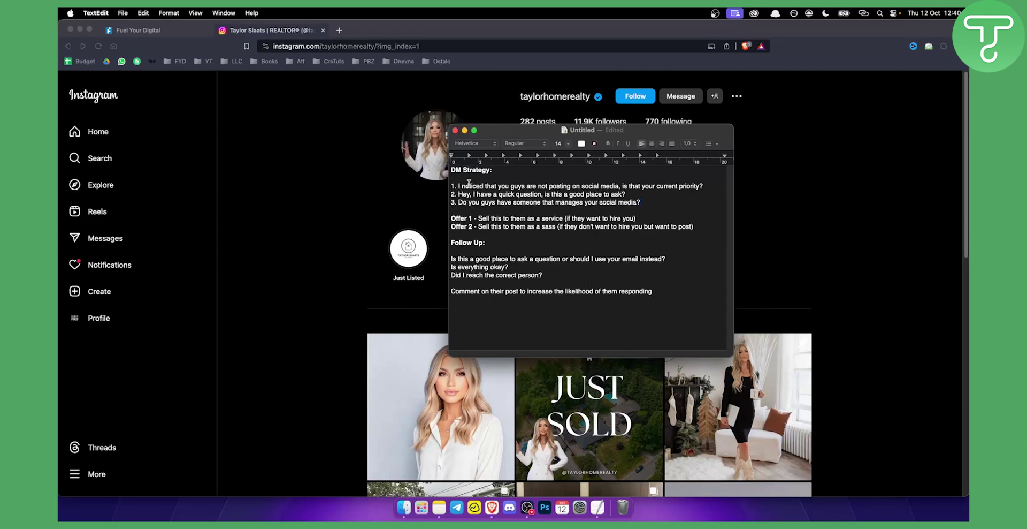
Highlight each of the three opener questions in turn while explaining them.
drag(459, 186, 703, 185)
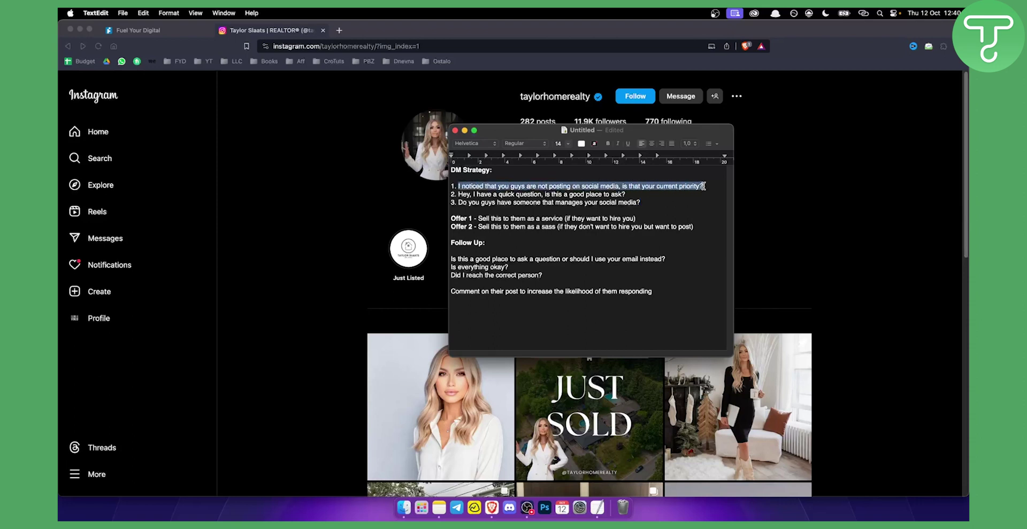
click(648, 202)
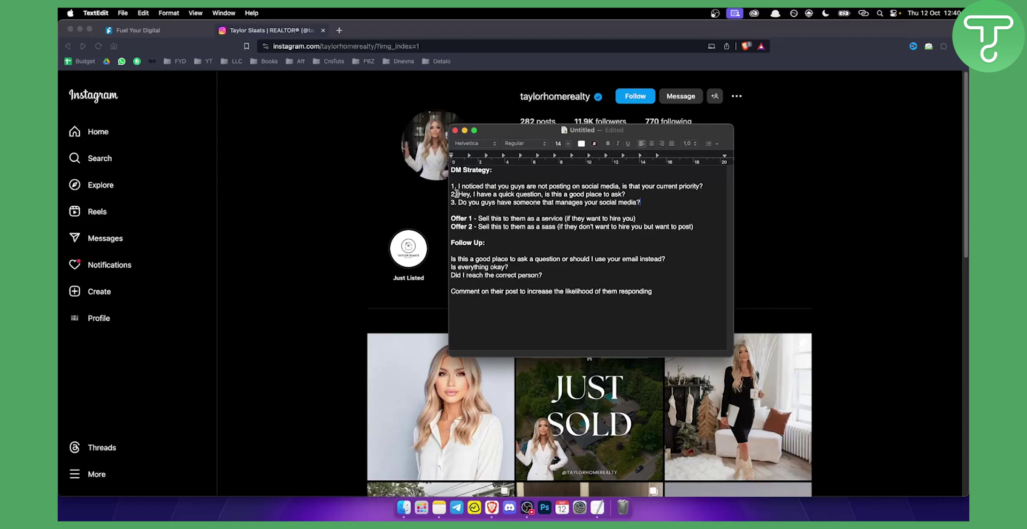
drag(458, 194, 625, 196)
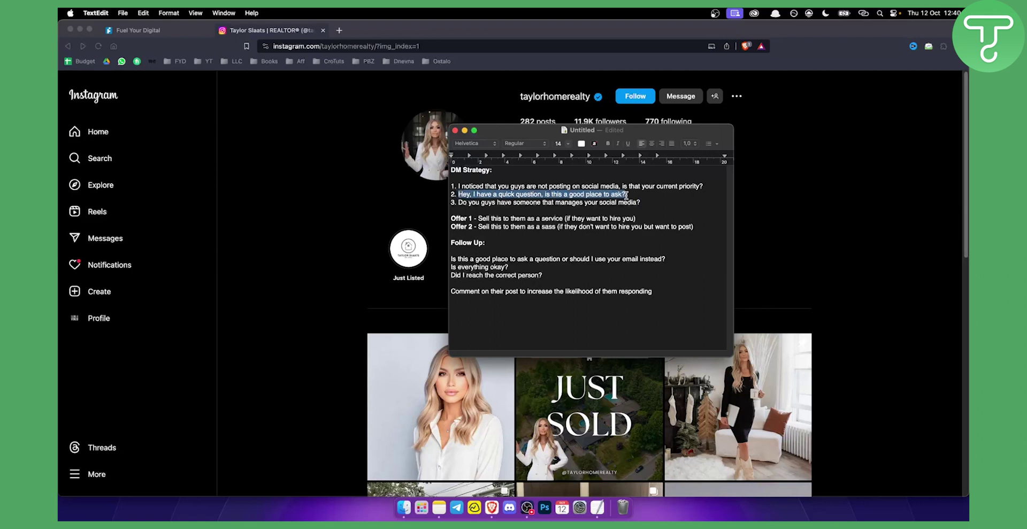
click(461, 202)
mouse_move(461, 202)
mouse_down()
mouse_move(642, 202)
mouse_move(458, 186)
mouse_up()
click(508, 187)
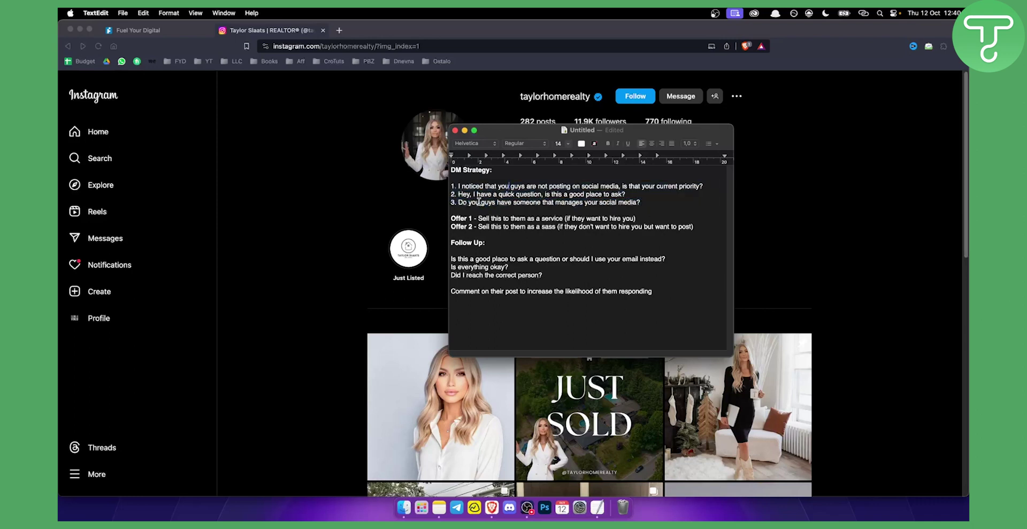
Place the caret after the third question and reposition the note window on screen.
click(645, 201)
drag(551, 133, 547, 163)
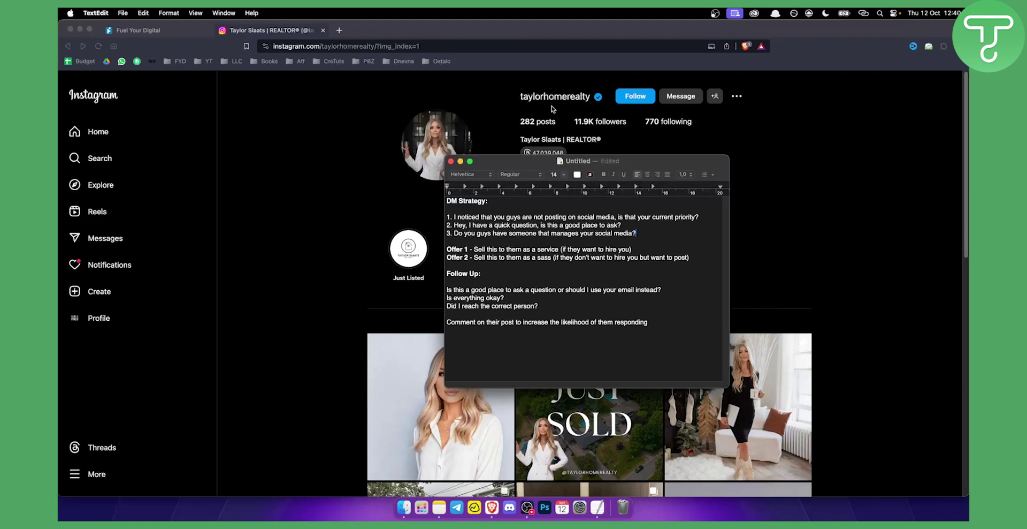
drag(533, 165, 534, 132)
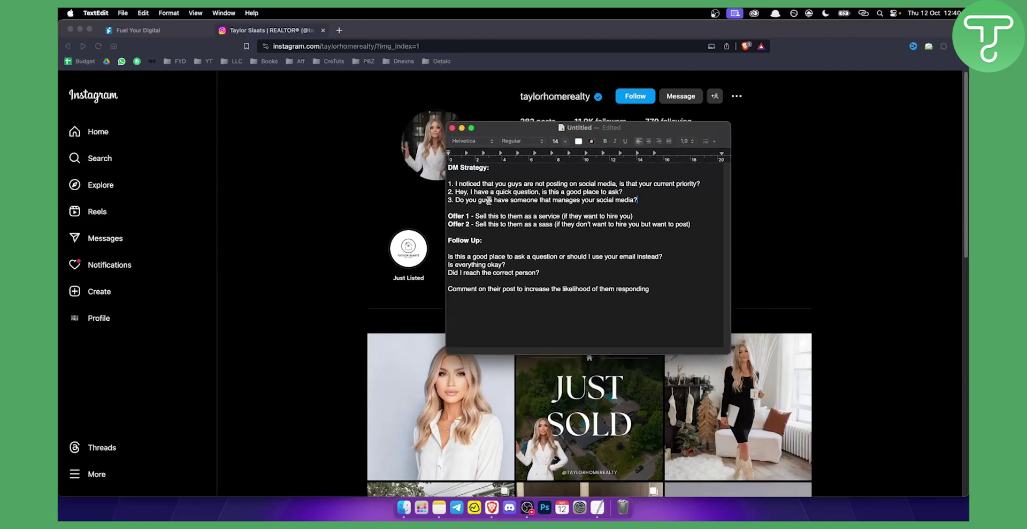